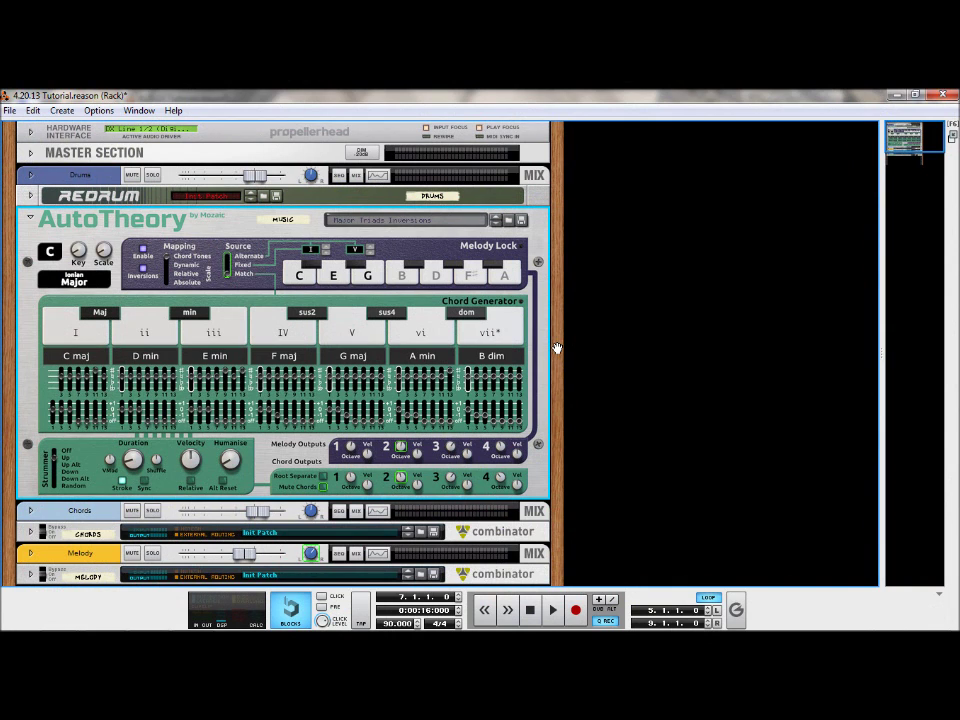
Flip the rack to the rear, showing AutoTheory's CV outputs cabled to the Chords and Melody combinators
key("Tab")
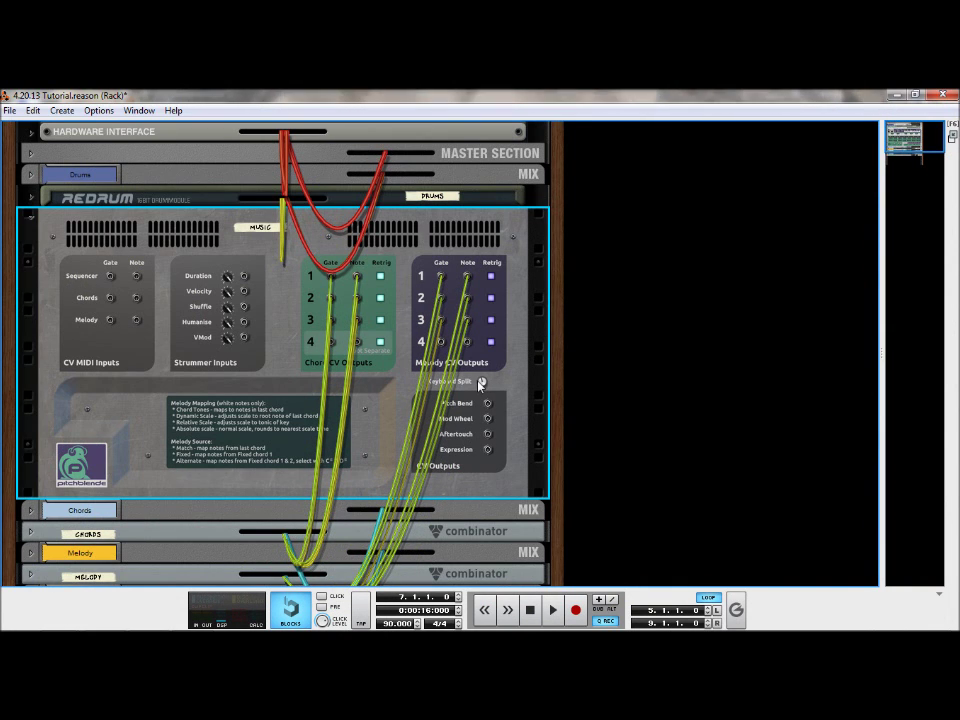
Set AutoTheory's rear-panel Keyboard Split to C7, then flip the rack around
left_click_drag(481, 402, 476, 461)
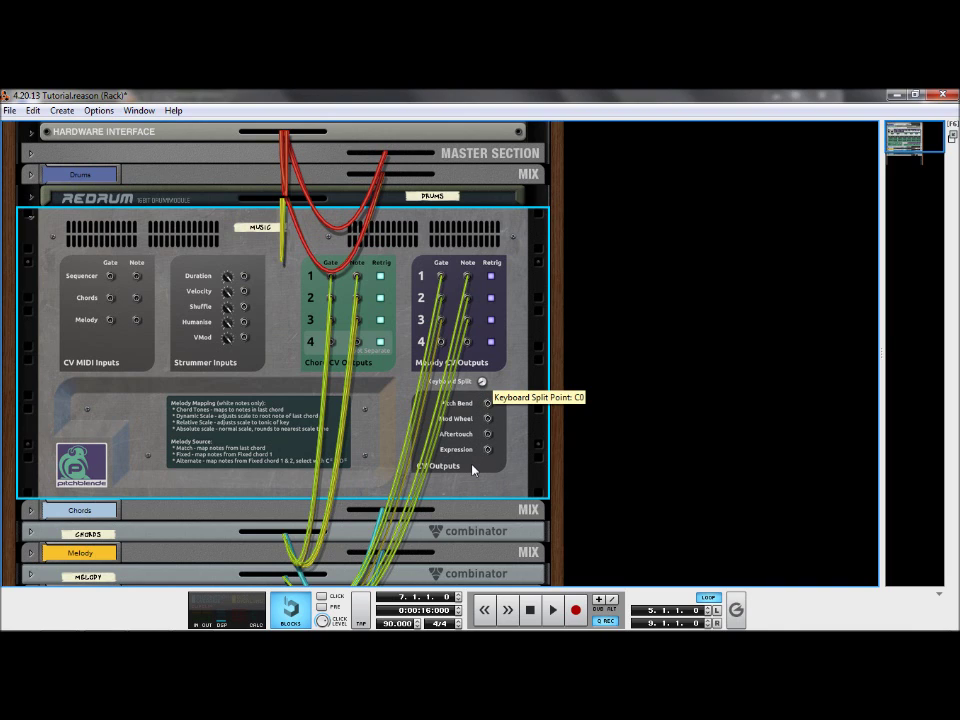
left_click_drag(476, 436, 484, 312)
left_click_drag(496, 228, 496, 228)
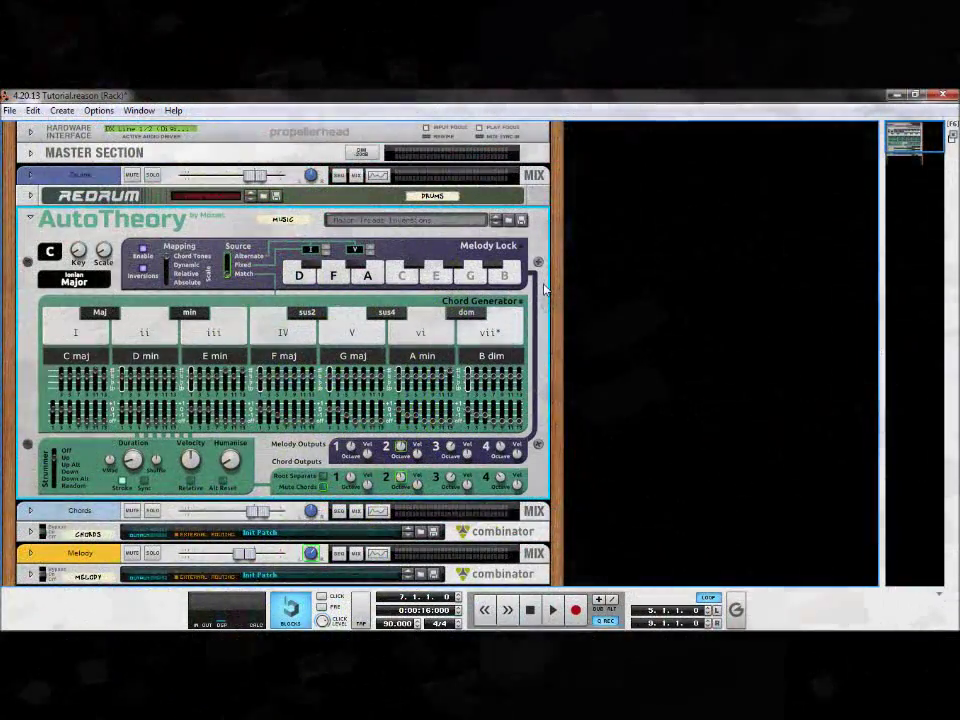
key("Tab")
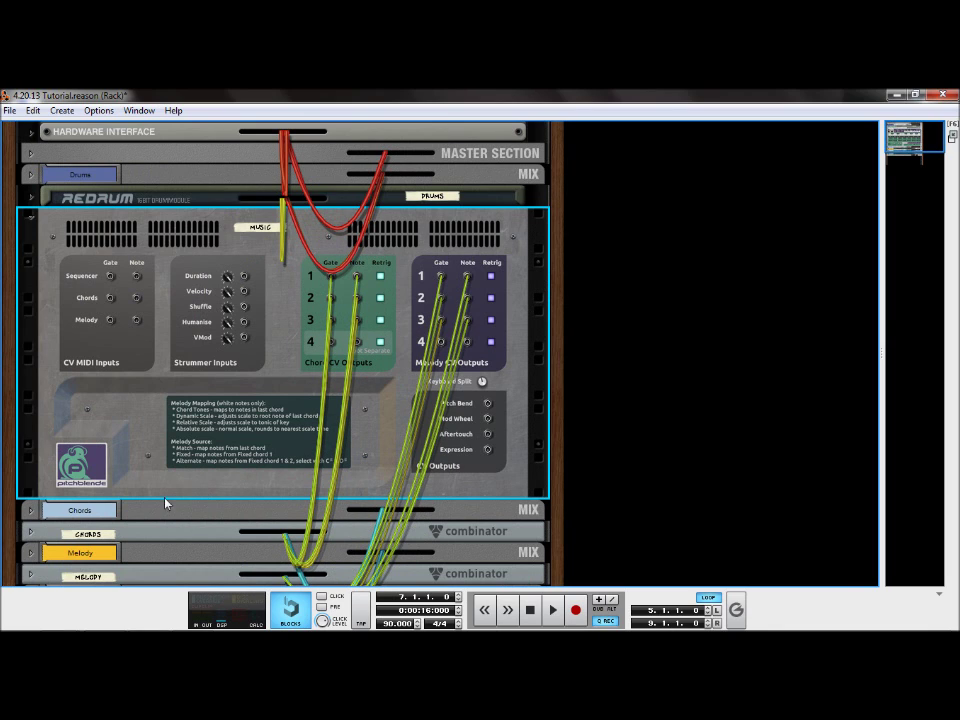
Unfold the Chords combinator to browse its NN-XT and Subtractor devices, then fold it again
left_click(29, 536)
scroll(22, 400, "down", 10)
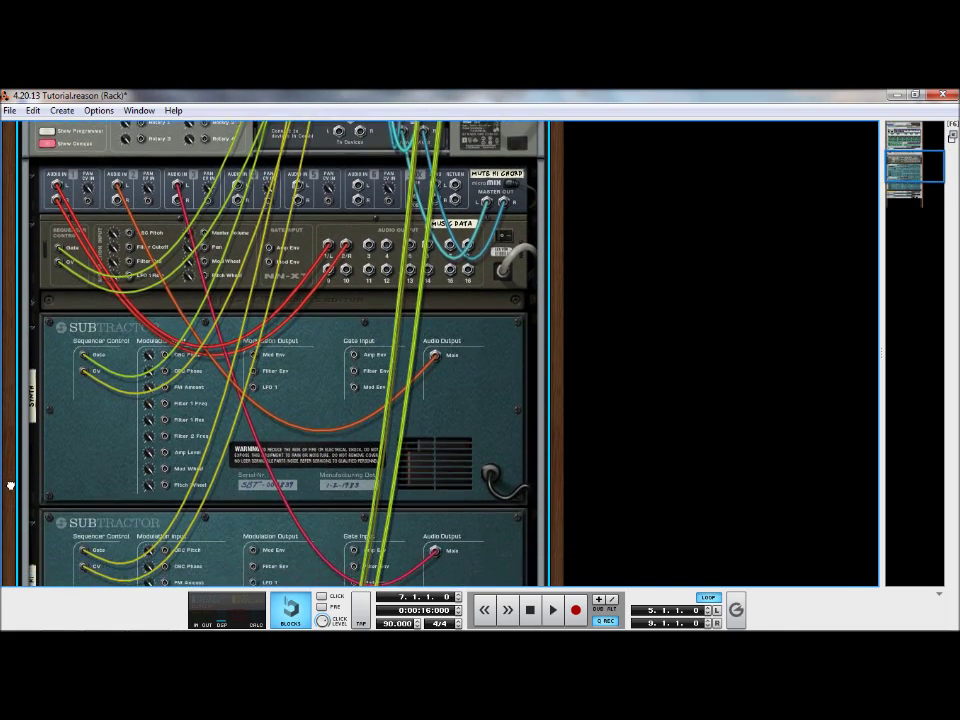
scroll(10, 486, "down", 2)
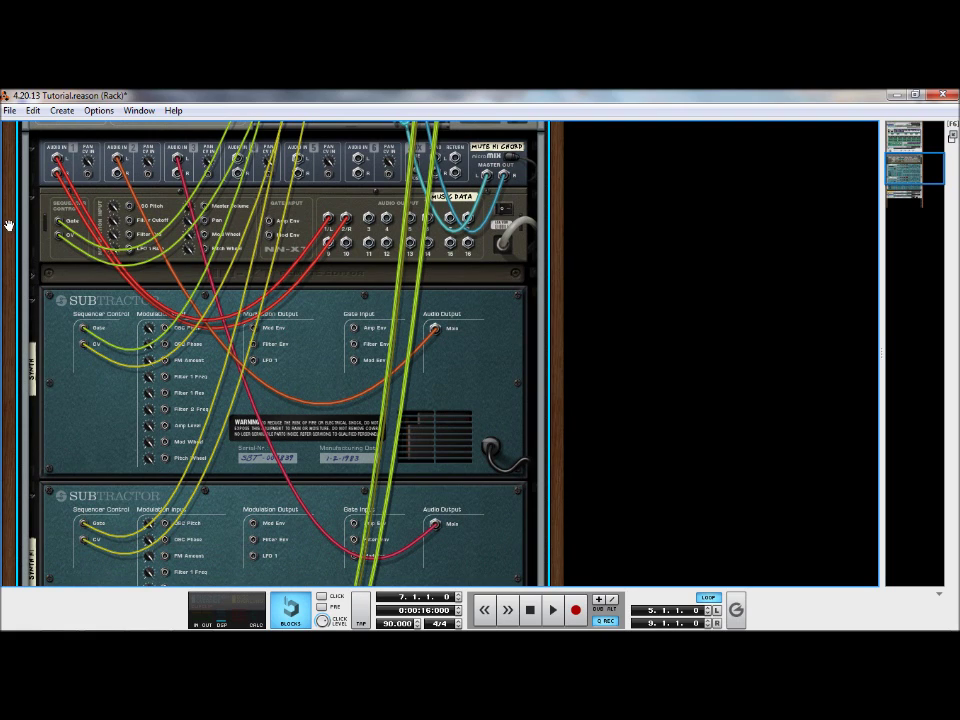
scroll(12, 285, "up", 2)
left_click_drag(12, 285, 12, 600)
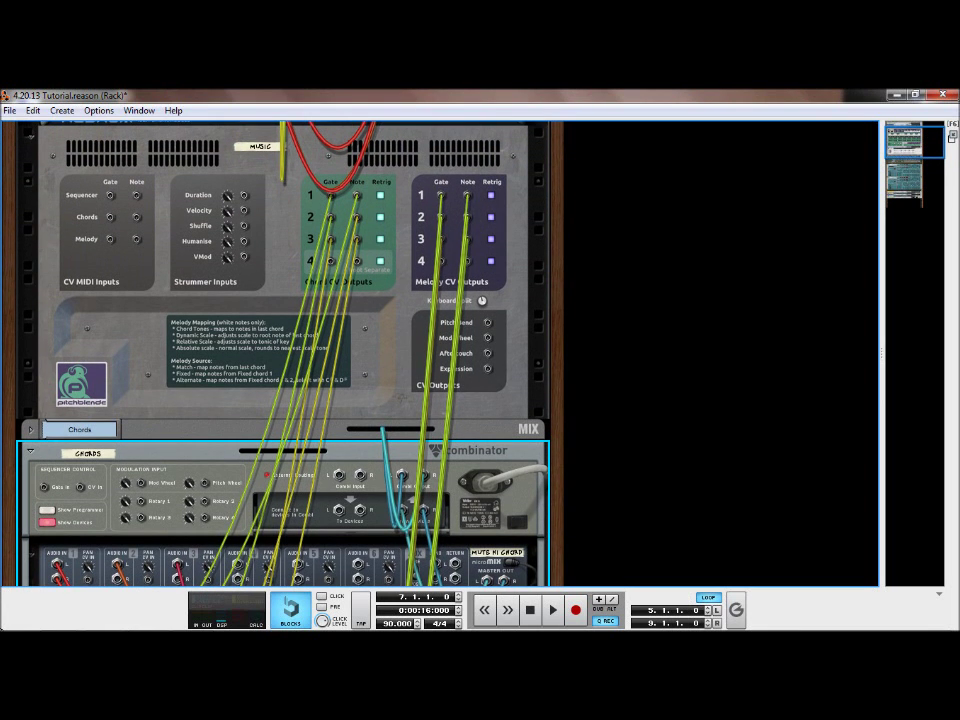
left_click(31, 453)
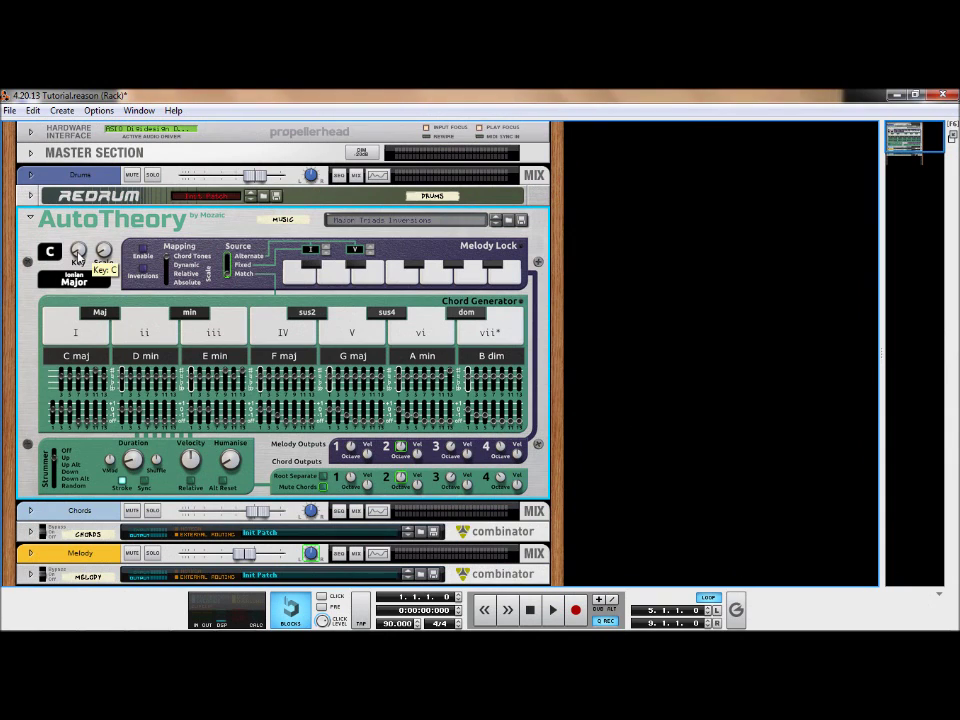
Return AutoTheory's key to C after trying D♭, and set the Scale knob to Mixolydian
left_click_drag(78, 249, 114, 141)
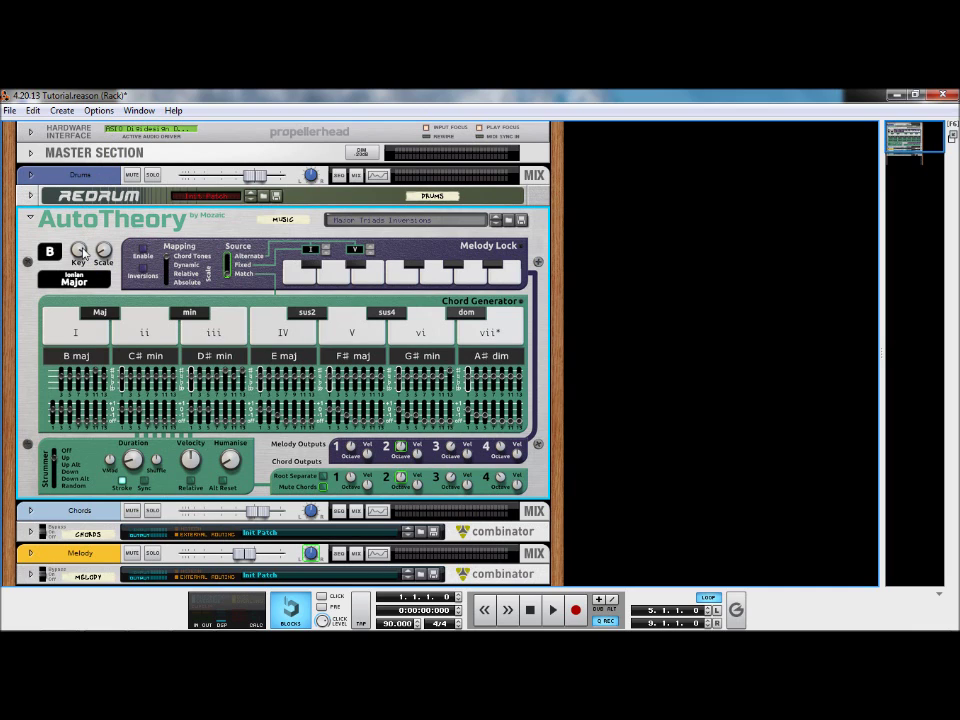
left_click_drag(86, 258, 122, 150)
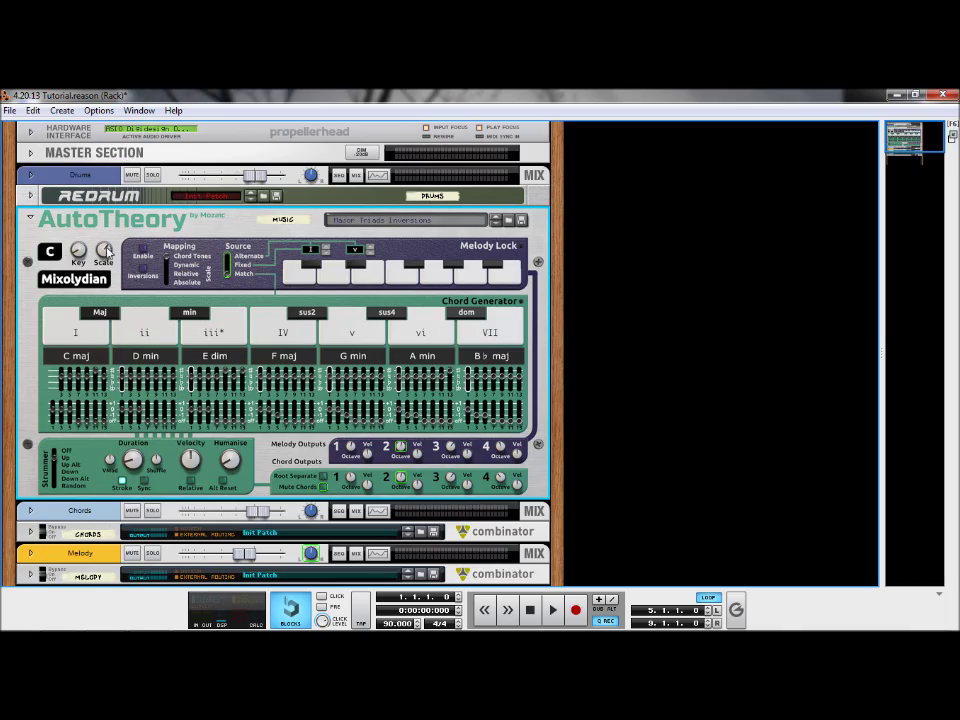
left_click_drag(110, 258, 118, 222)
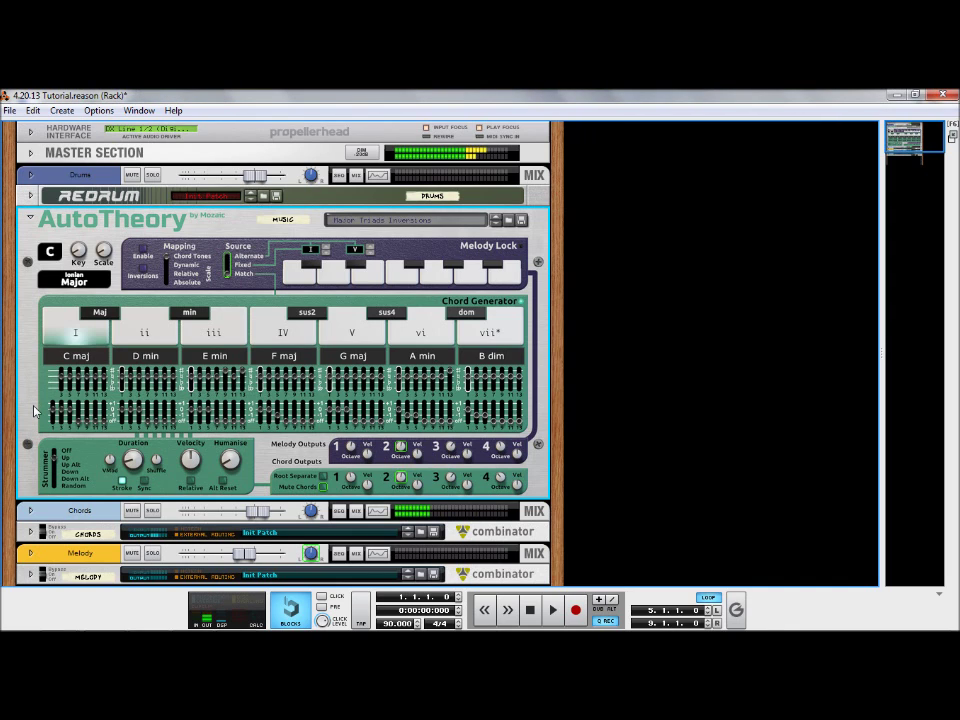
Build chord I up to C maj13, trying the 9th and a sharp 11th along the way
left_click(80, 416)
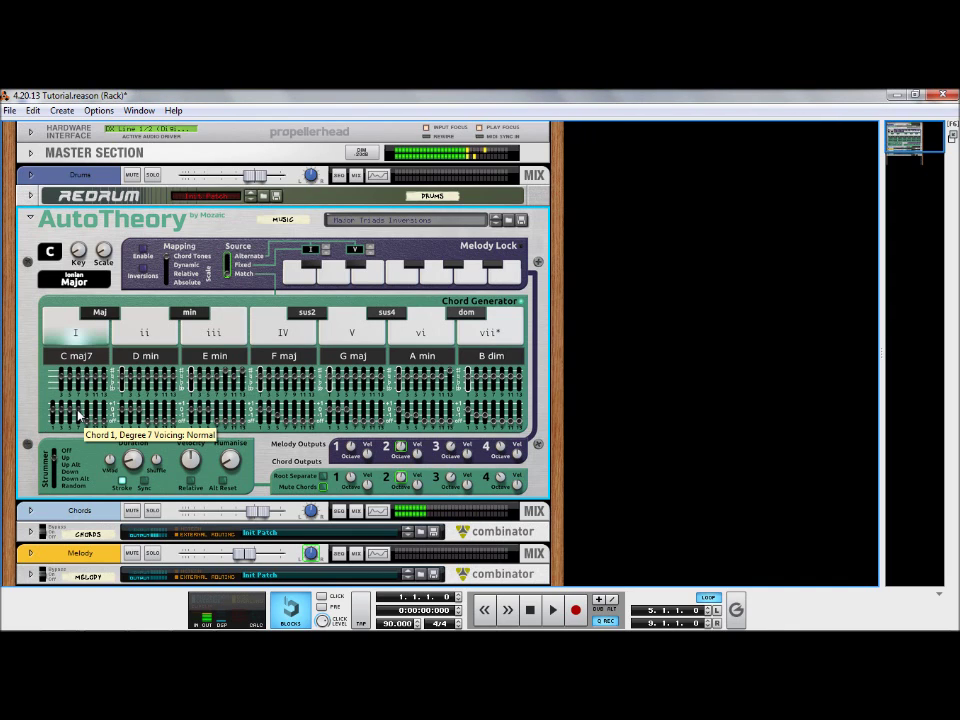
left_click(87, 416)
left_click(87, 416)
left_click(96, 414)
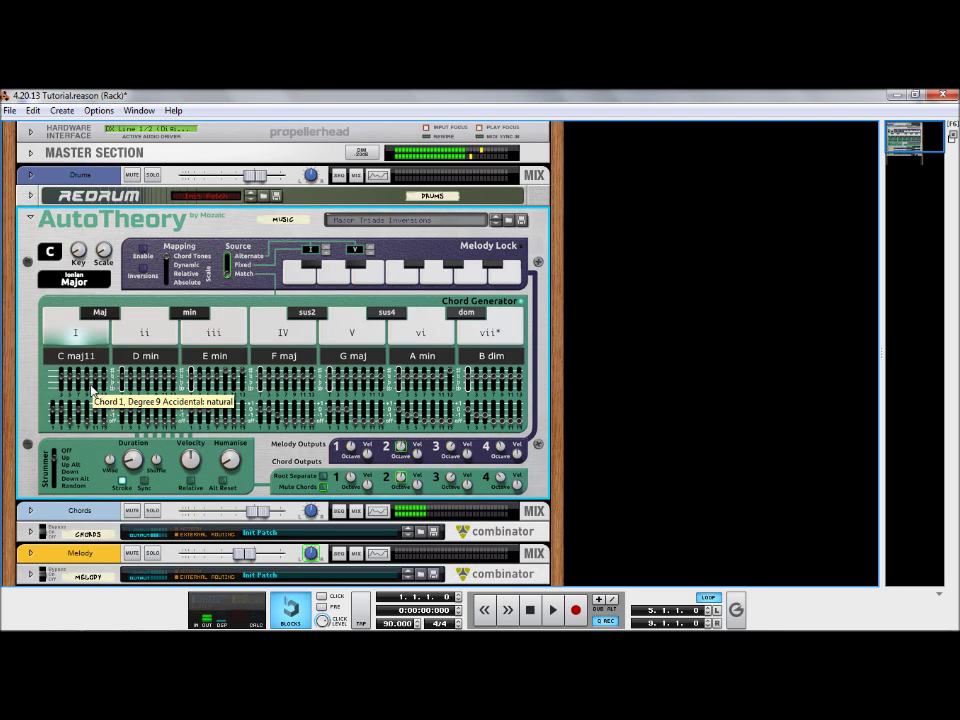
left_click(98, 384)
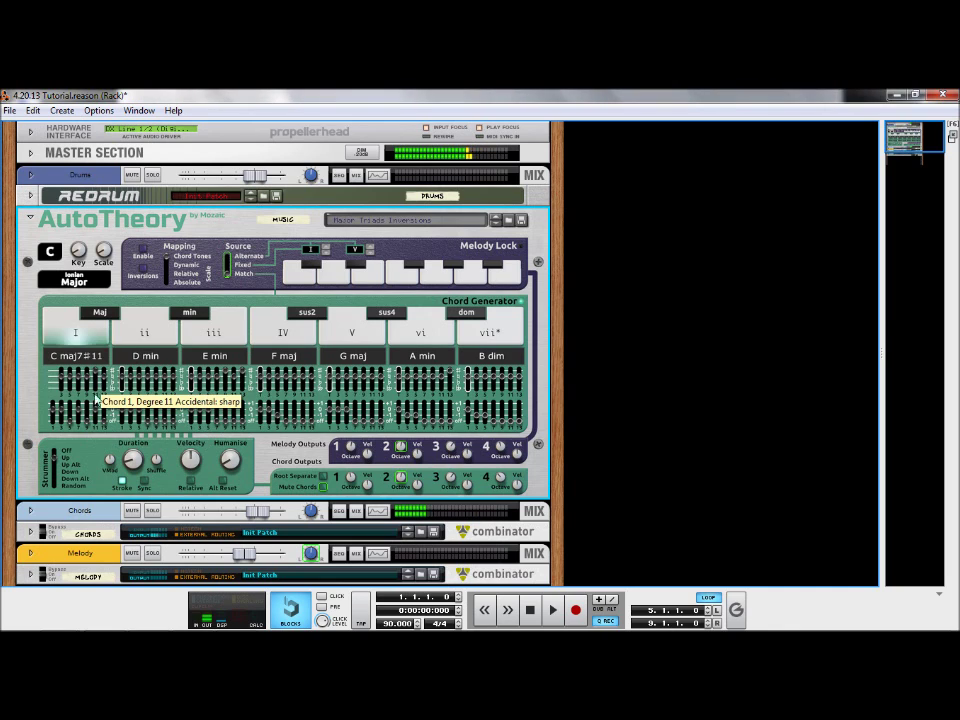
left_click(96, 416)
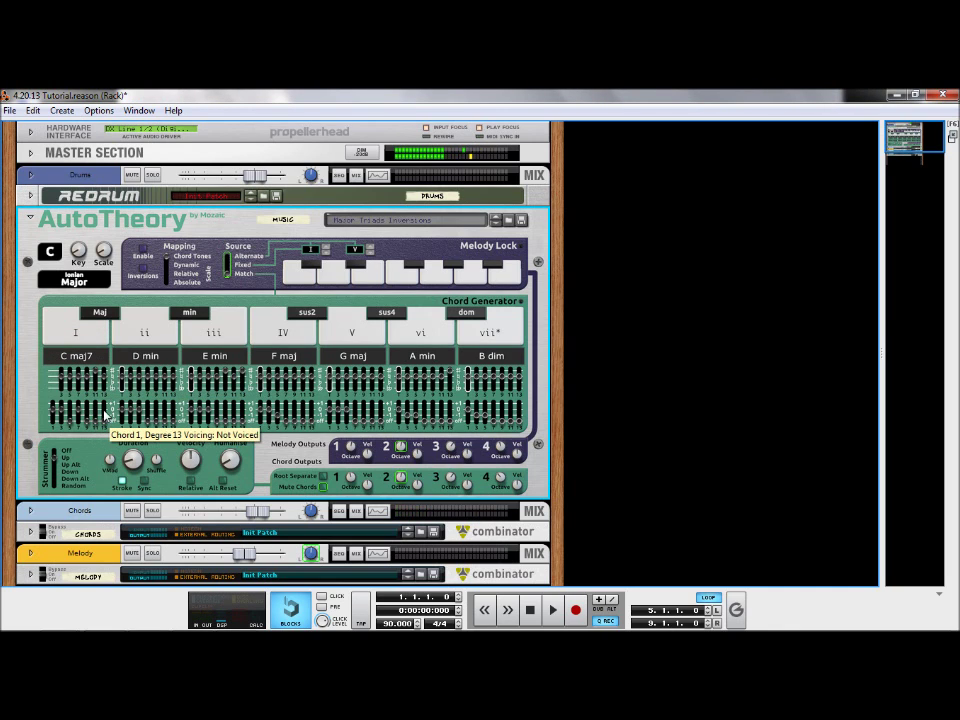
left_click(104, 414)
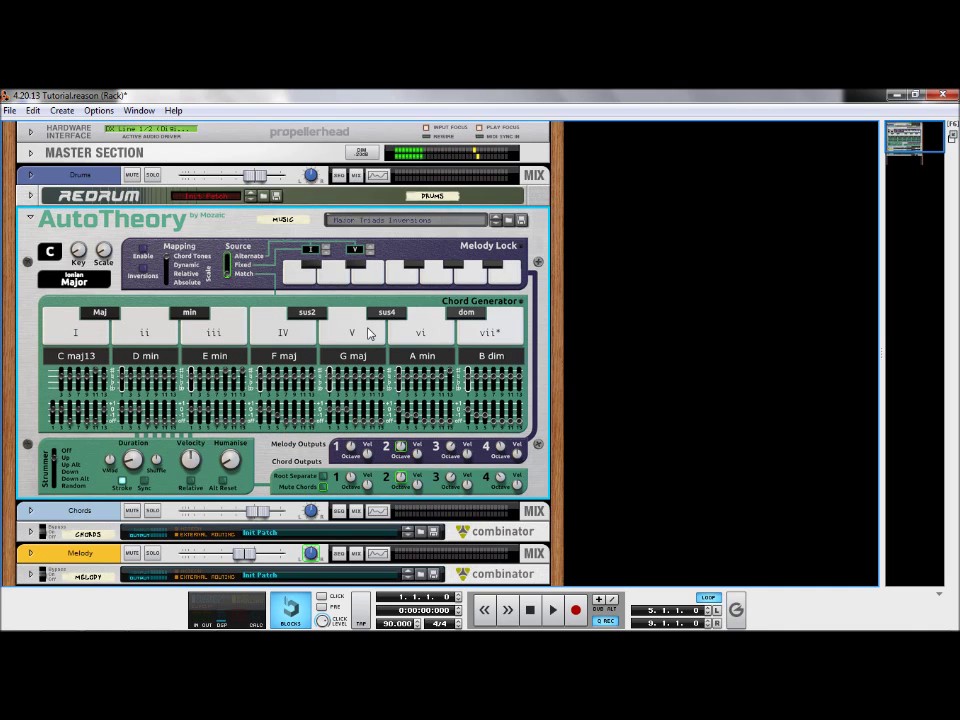
Audition the V chord and raise its third to +1 Octave
left_click(369, 333)
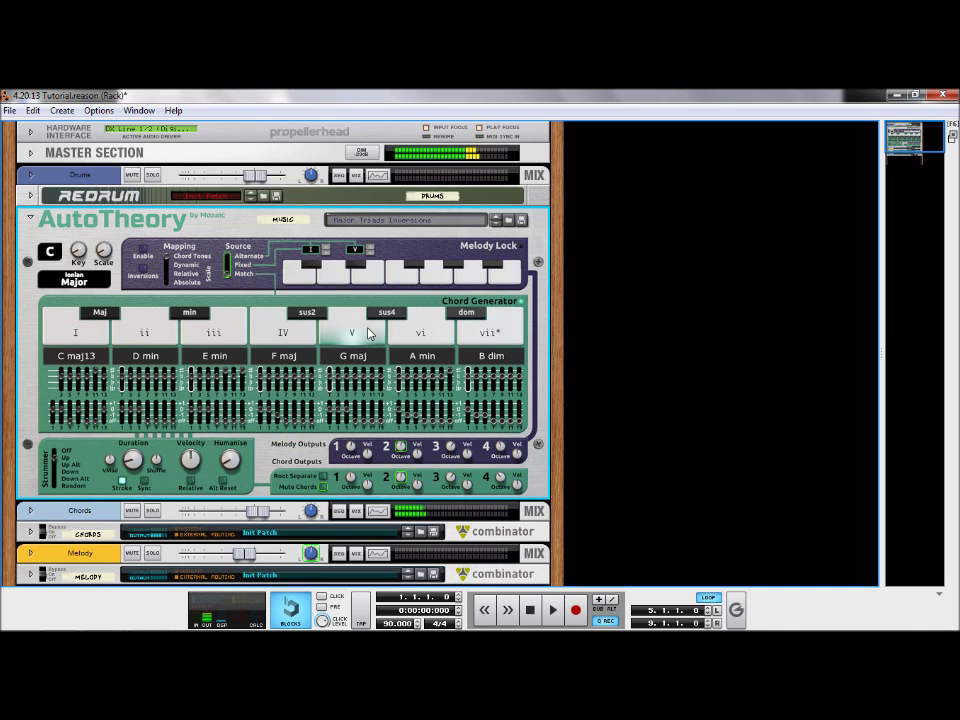
left_click(348, 416)
left_click(339, 419)
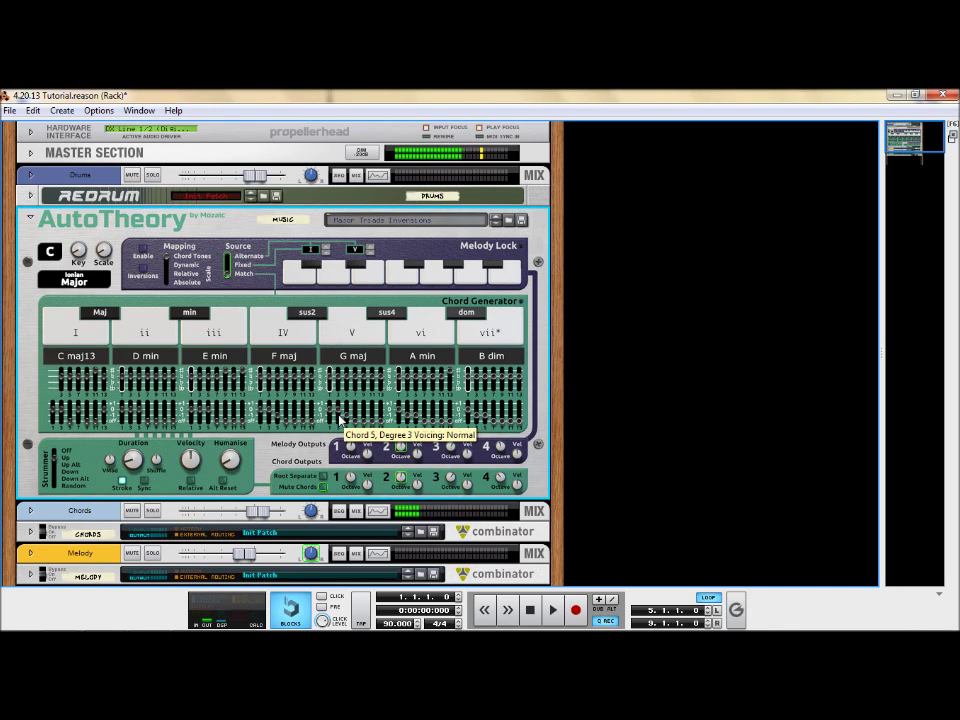
left_click_drag(338, 416, 339, 407)
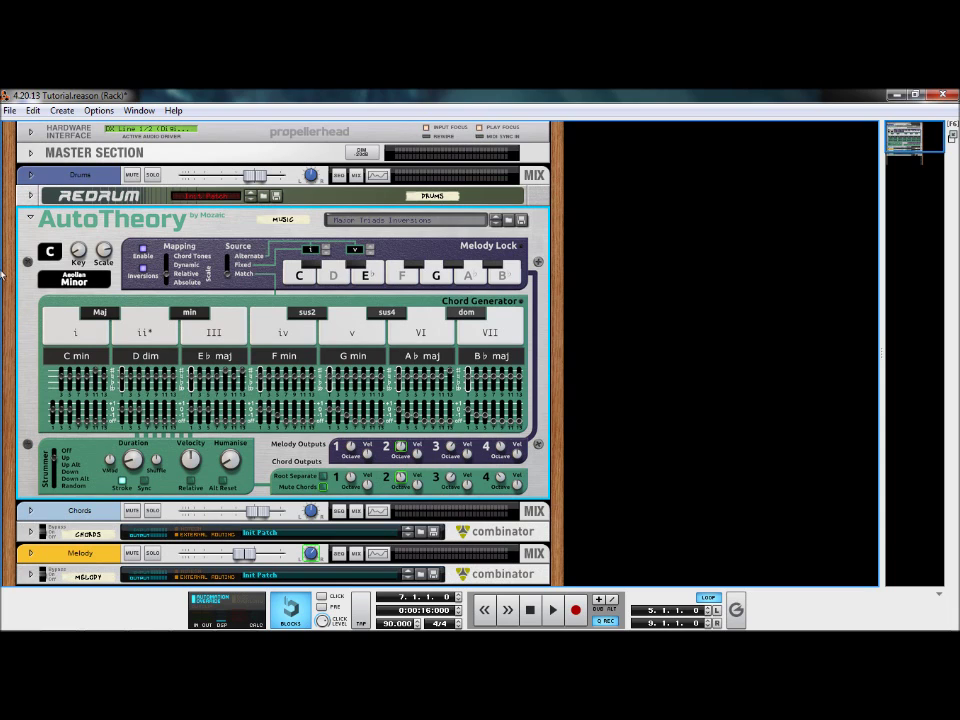
Turn AutoTheory's Key knob up from C to E
left_click_drag(77, 253, 92, 197)
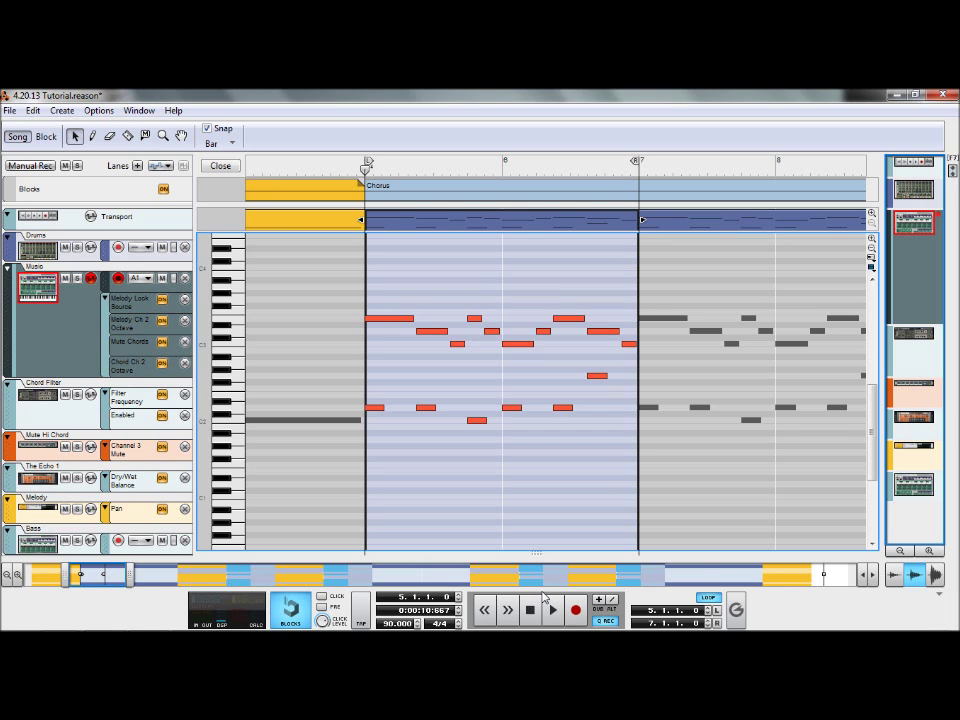
Start song playback from the transport
left_click(551, 609)
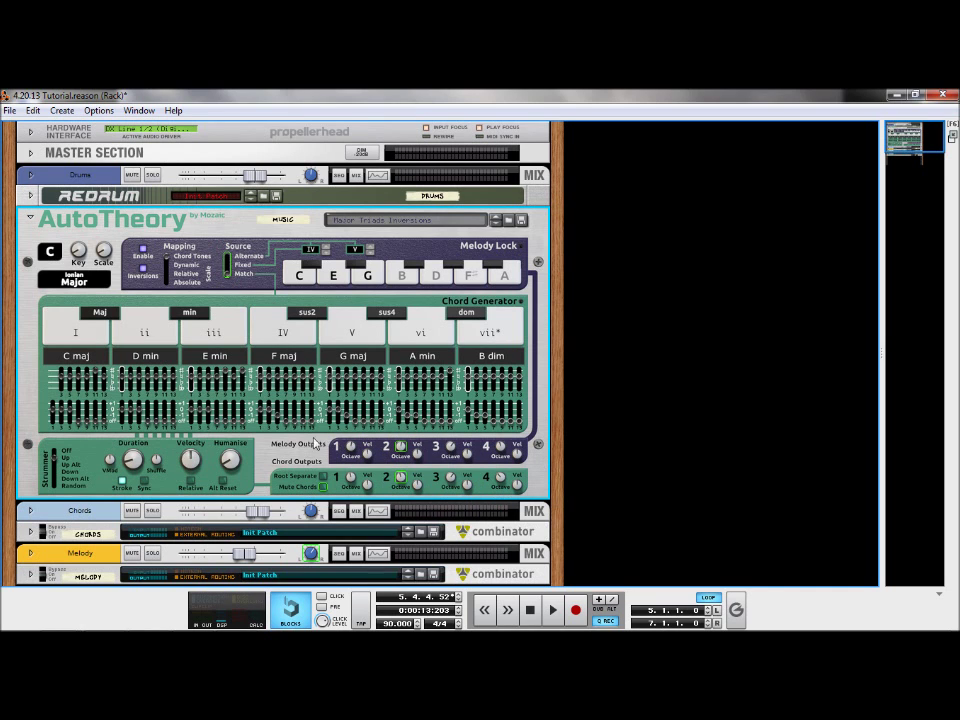
Flip the rack to the rear, unfold the Chords combinator, and scroll down to its Subtractors
key("Tab")
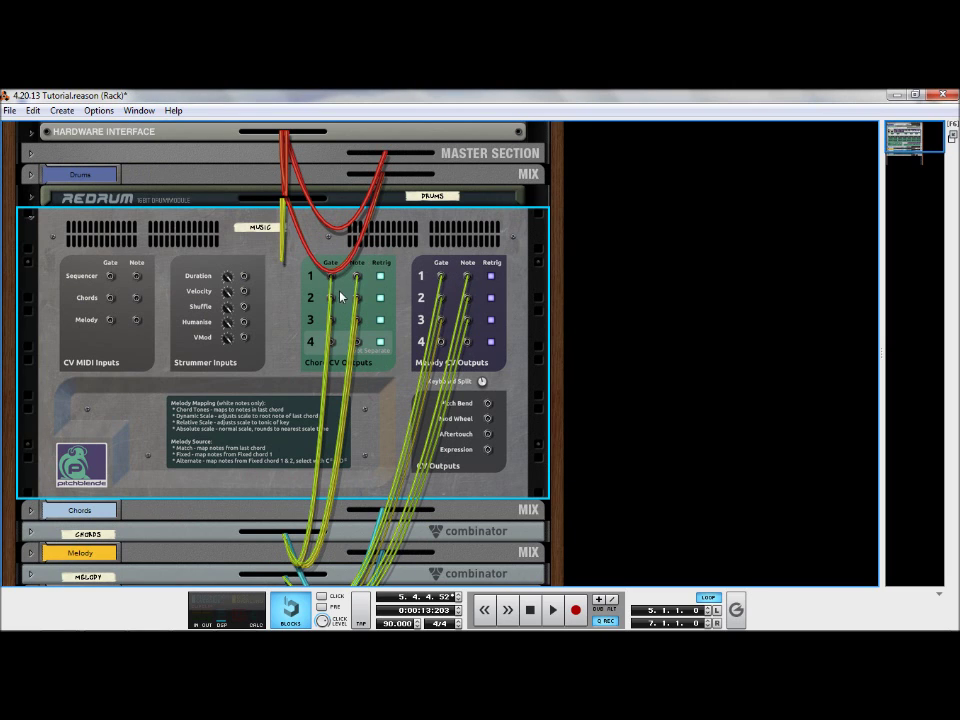
left_click(31, 532)
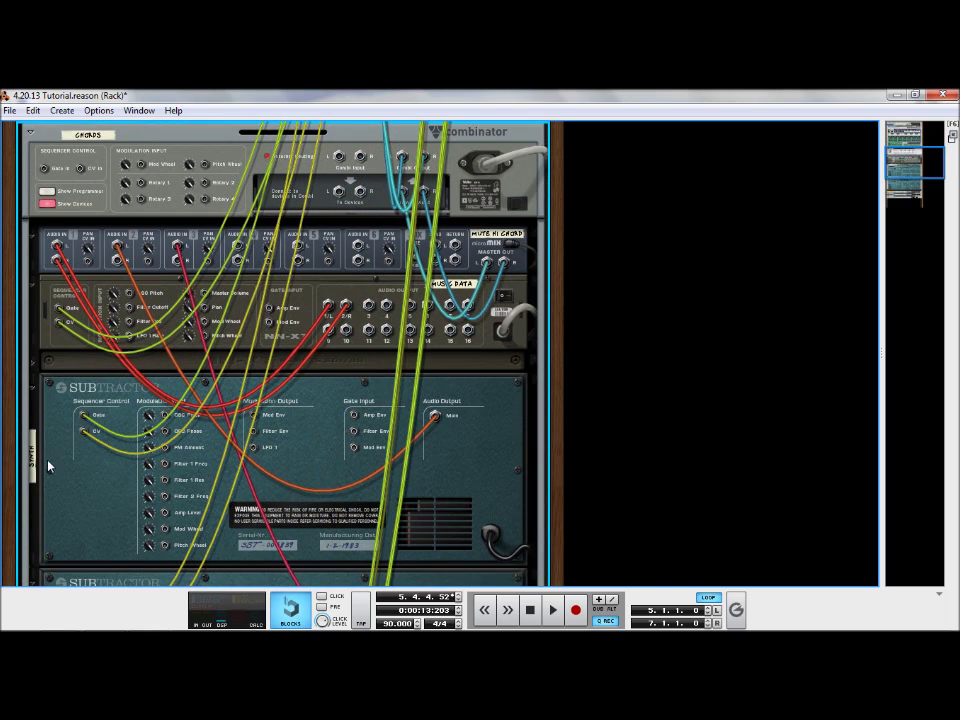
scroll(10, 415, "down", 2)
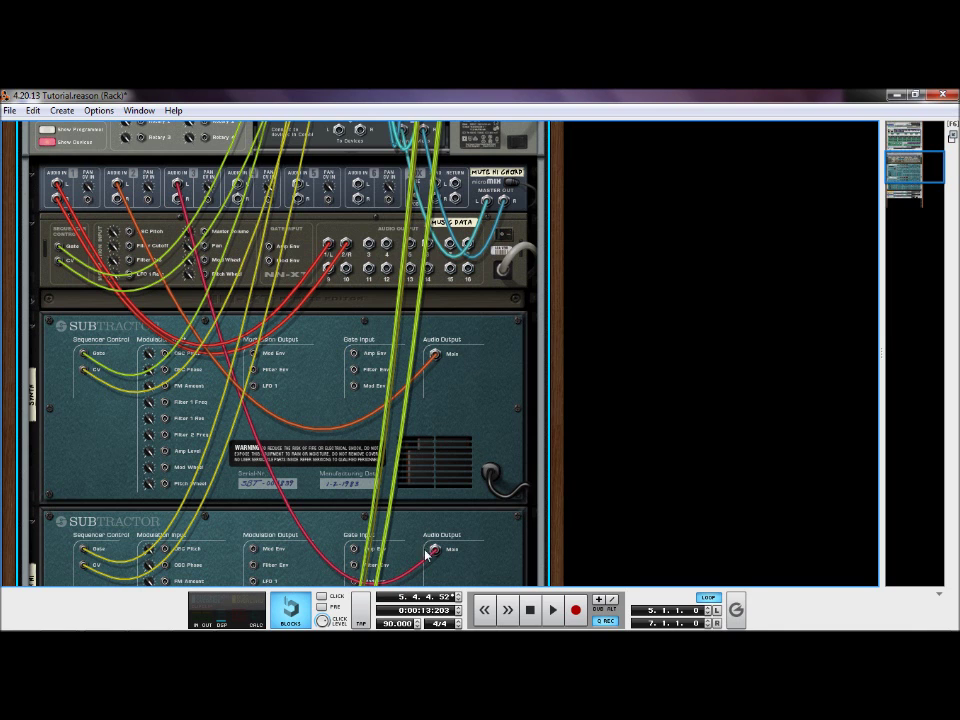
Turn the rack to the front, collapse the Chords combinator, and scroll up to AutoTheory
key("Tab")
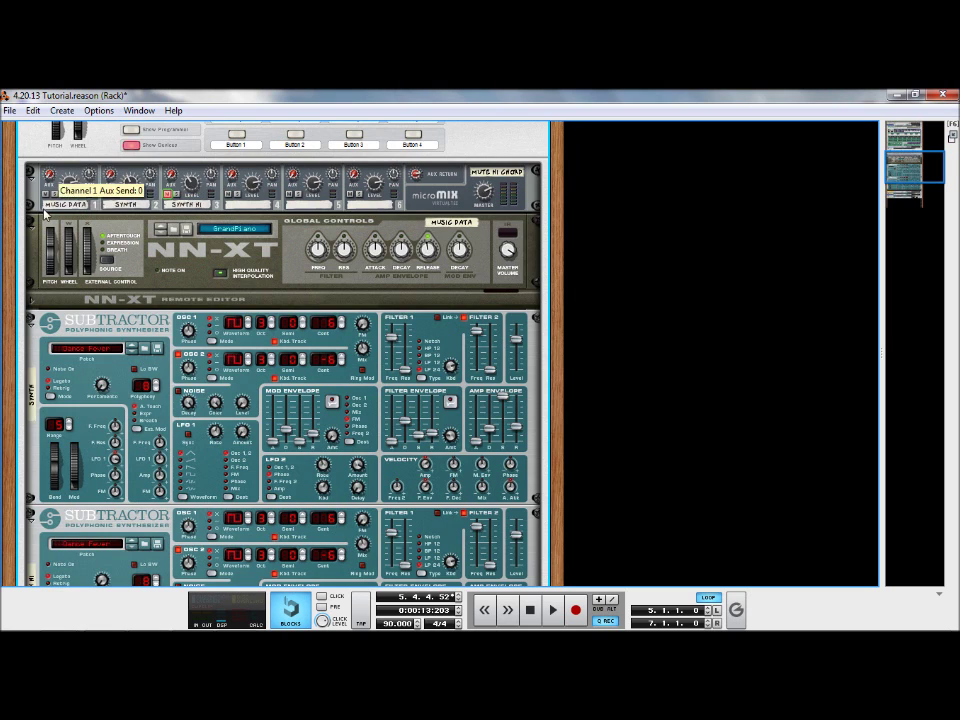
scroll(40, 175, "up", 2)
left_click(30, 156)
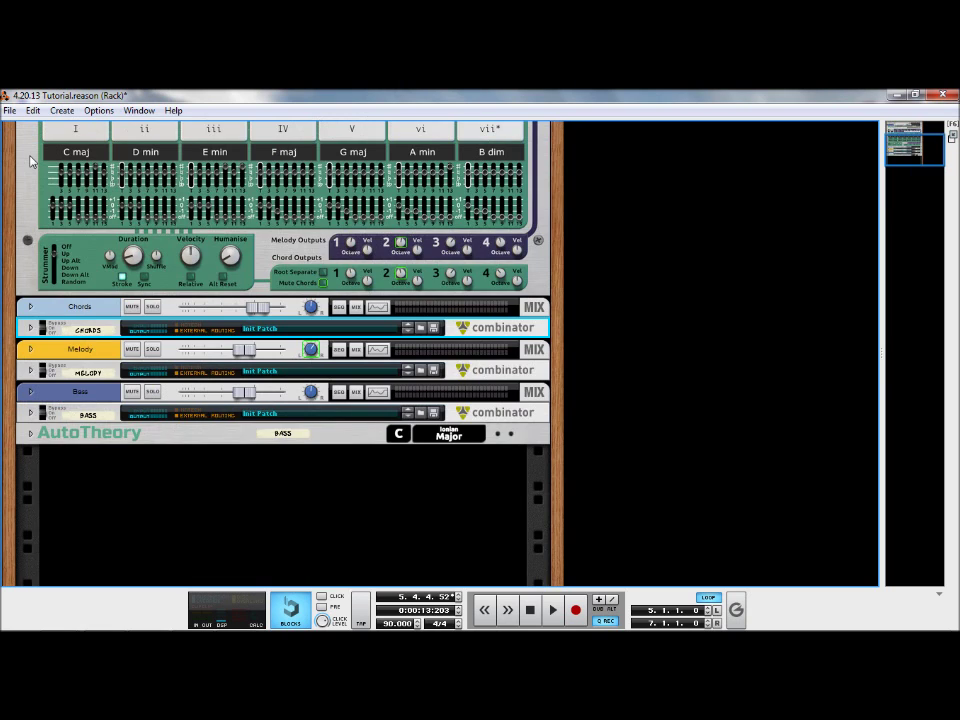
scroll(37, 172, "up", 2)
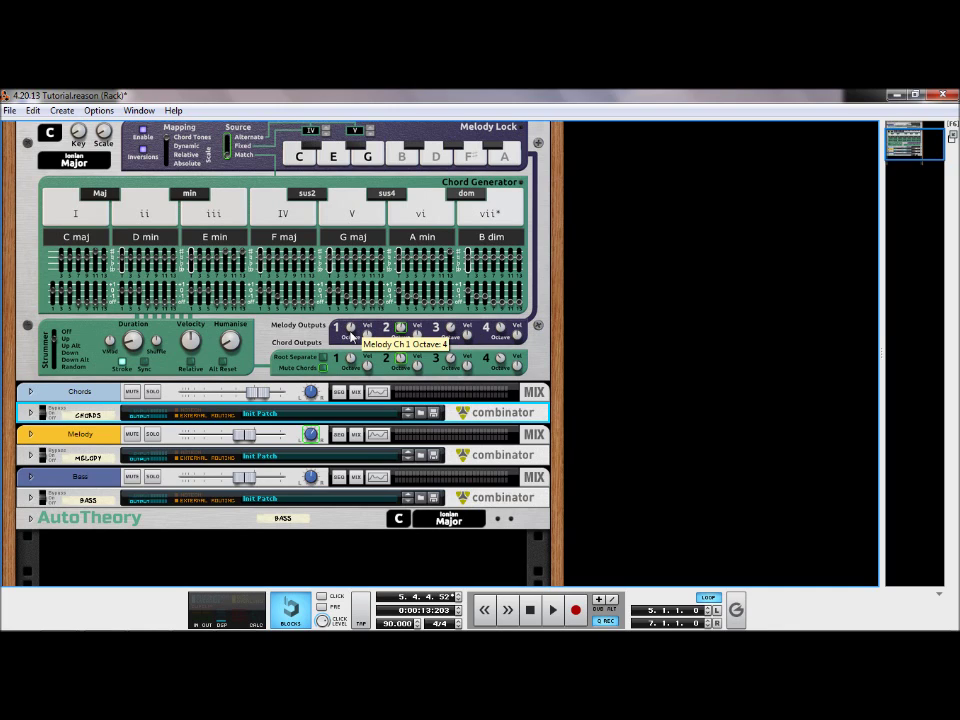
Set the Melody Ch 1 and Chord Ch 2 output octaves to 5, leaving Chord Ch 1 at 3
mouse_move(351, 330)
left_mouse_down()
mouse_move(350, 322)
mouse_move(358, 332)
left_mouse_up()
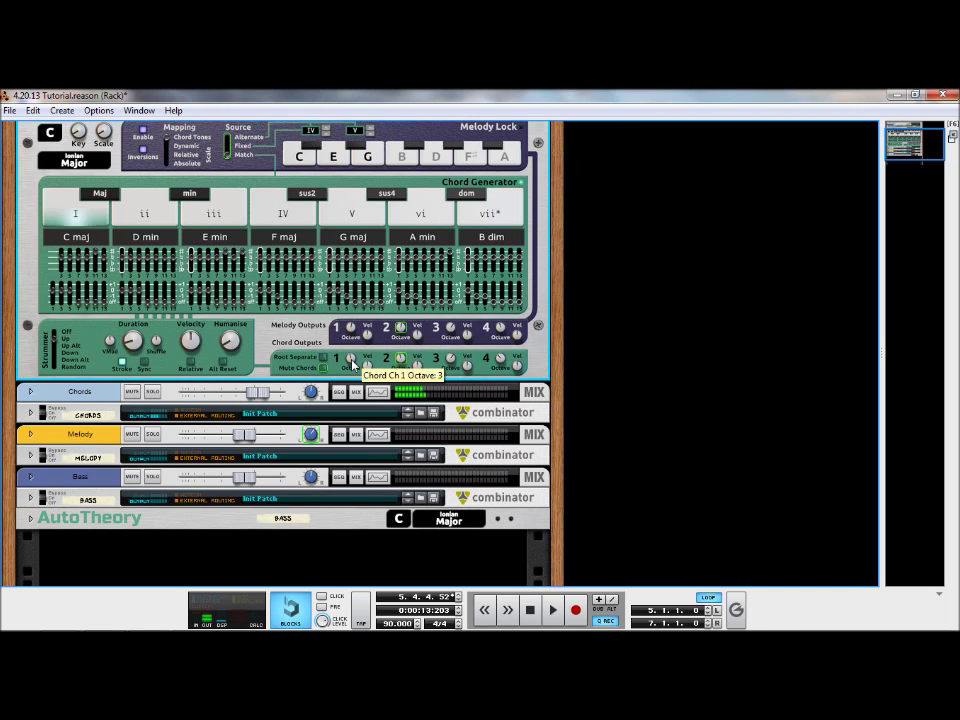
left_click_drag(352, 364, 366, 347)
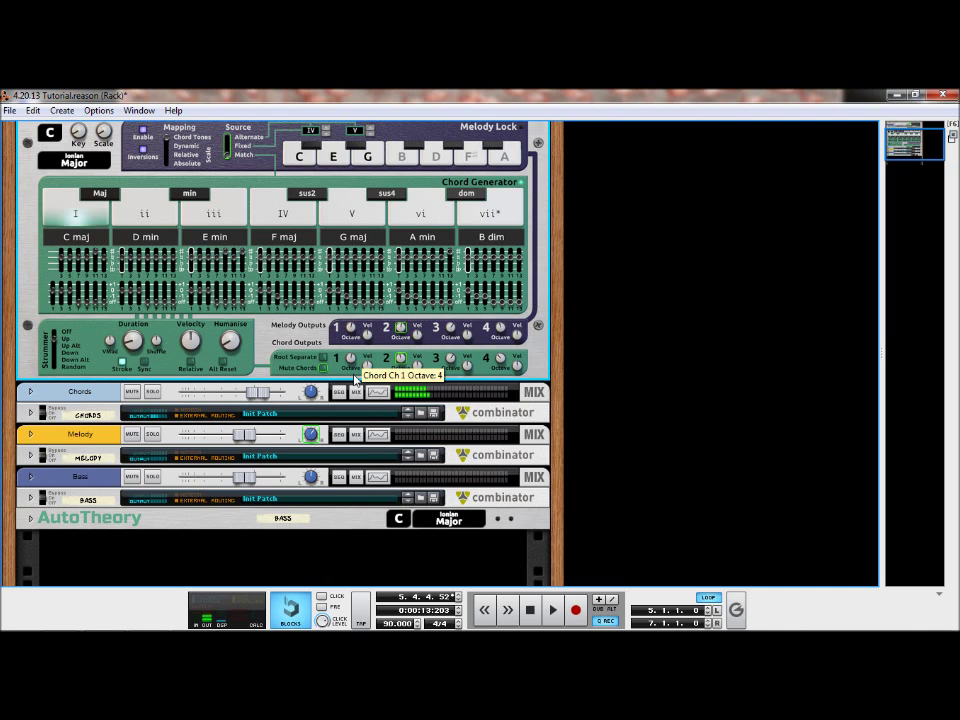
left_click_drag(355, 378, 363, 398)
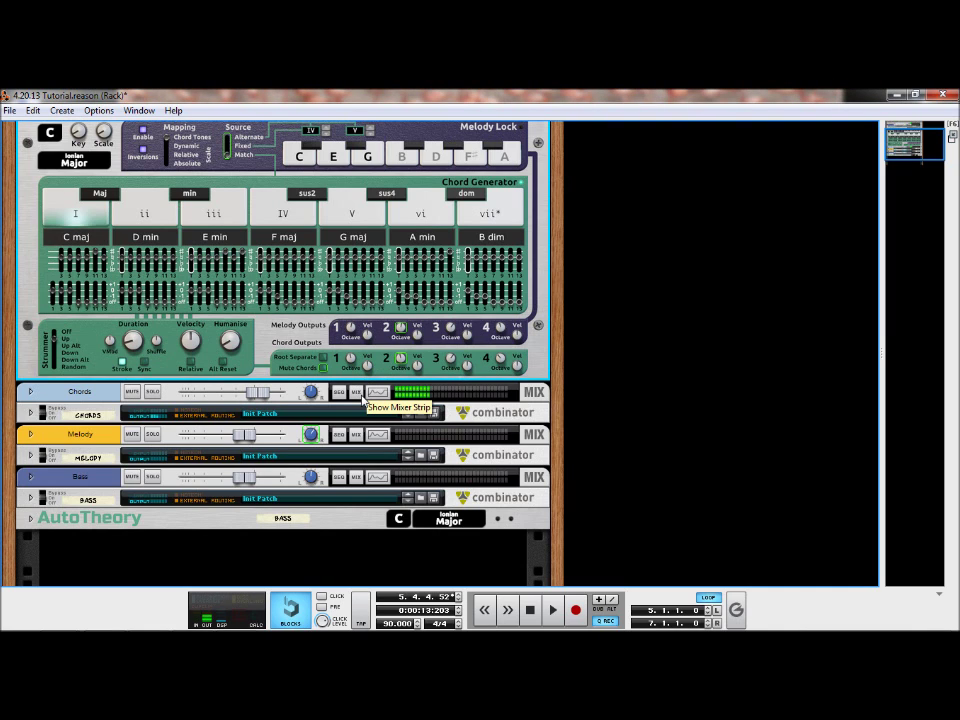
left_click_drag(402, 364, 404, 358)
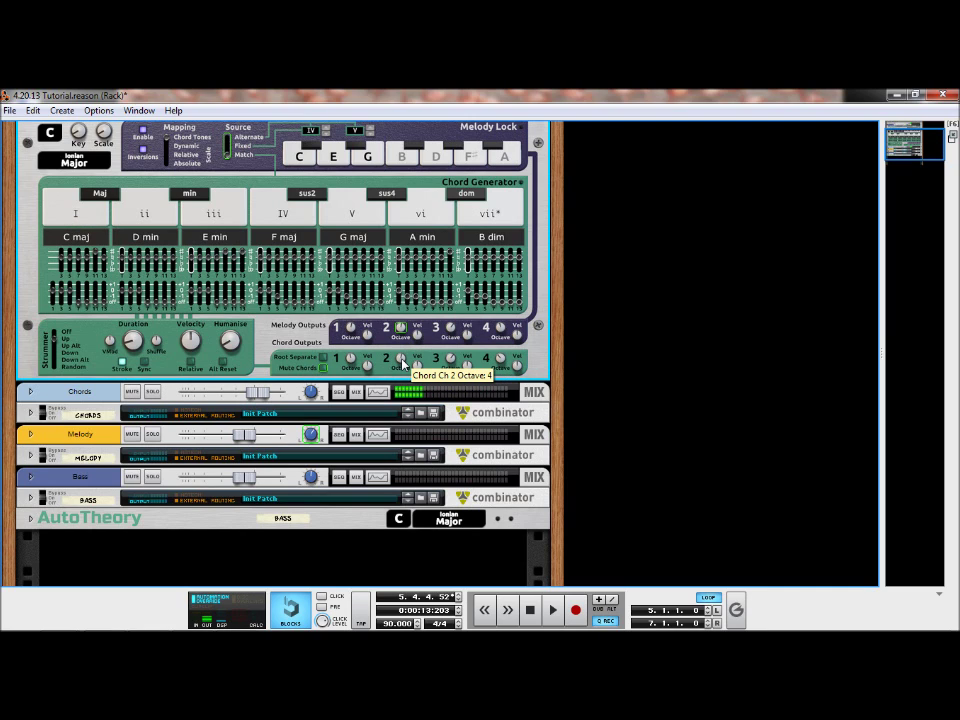
left_click_drag(403, 362, 412, 352)
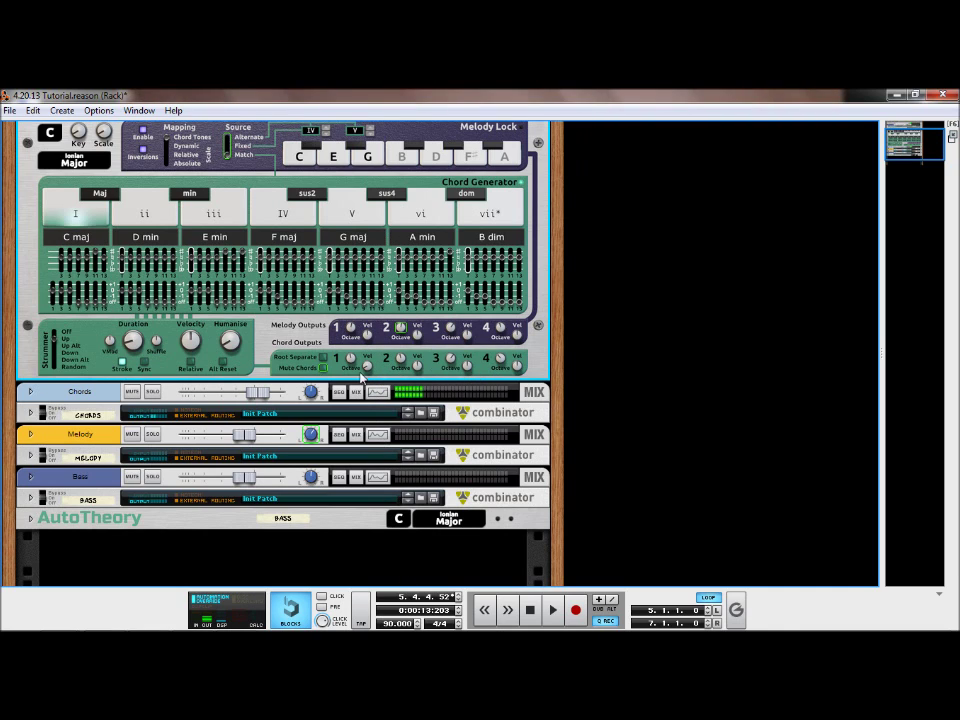
Turn the Chord Ch 1 velocity knob up to 89%
left_click_drag(373, 340, 310, 202)
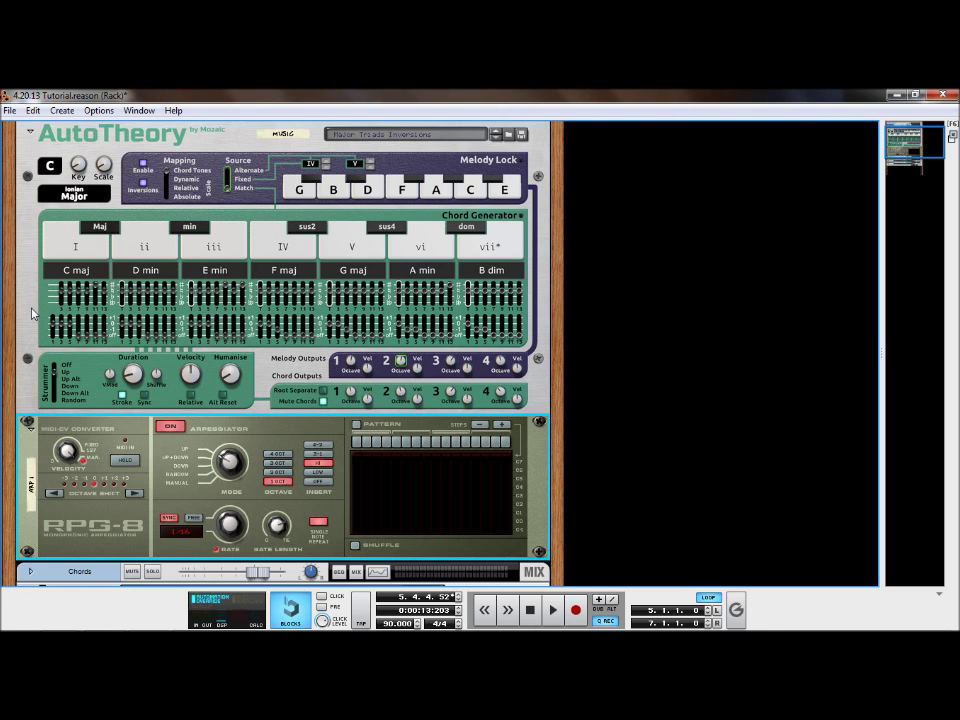
key("Tab")
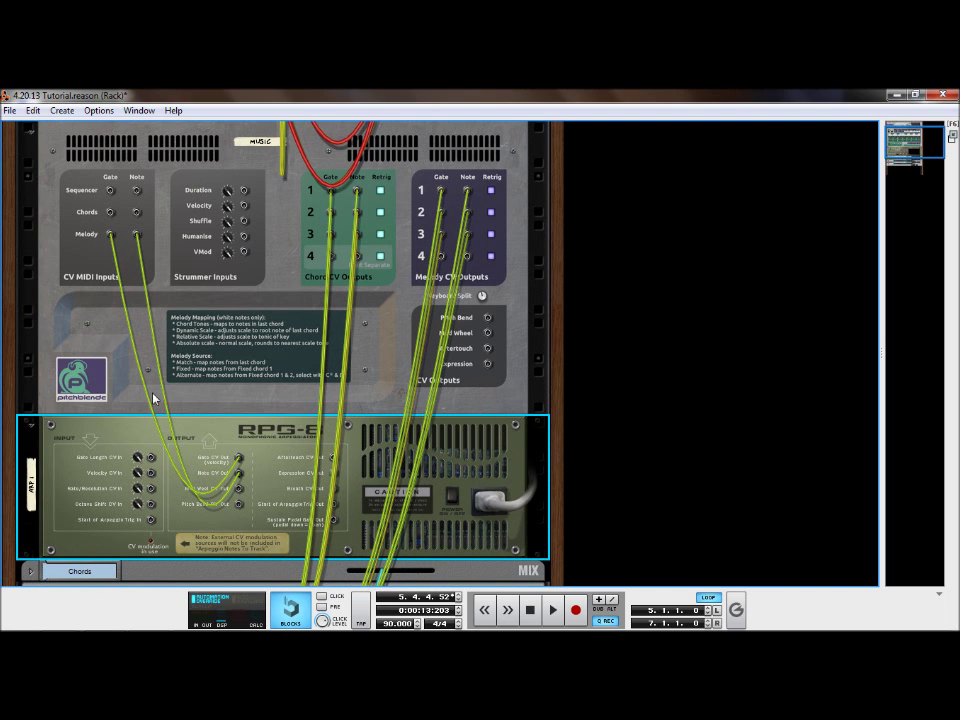
key("Tab")
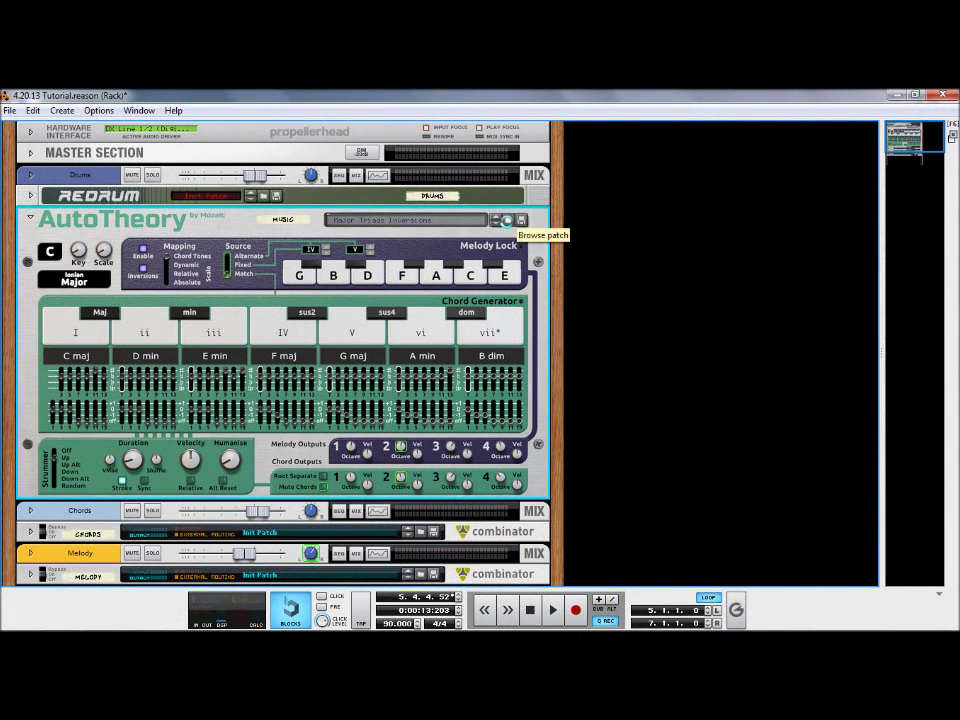
Browse AutoTheory patches up to the Harmonic Engine folder listing scale, sevenths and triads
left_click(507, 221)
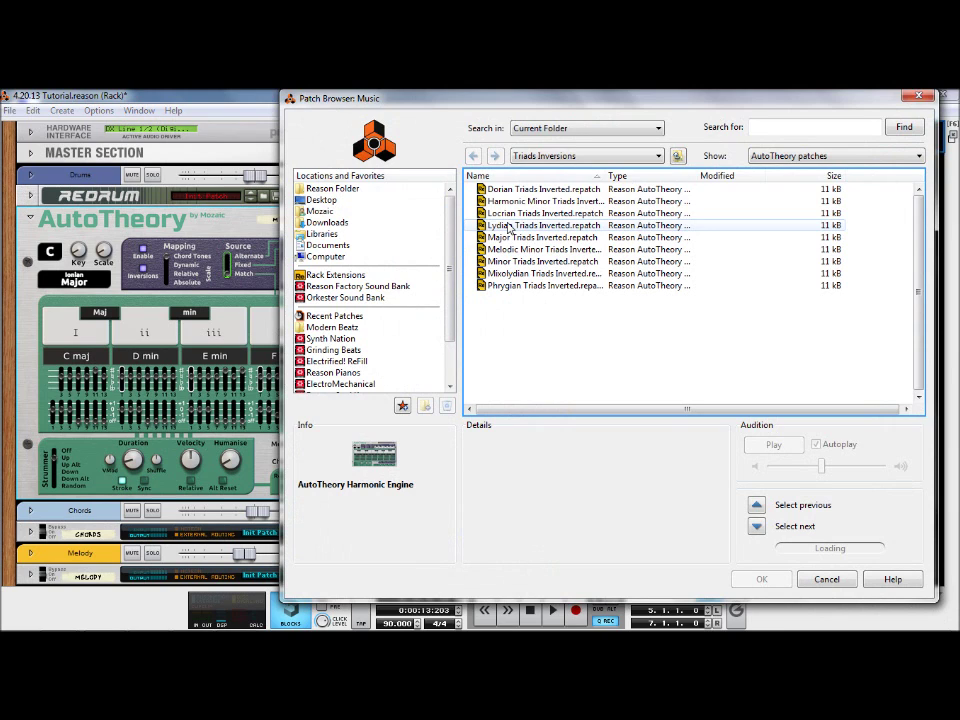
left_click(677, 157)
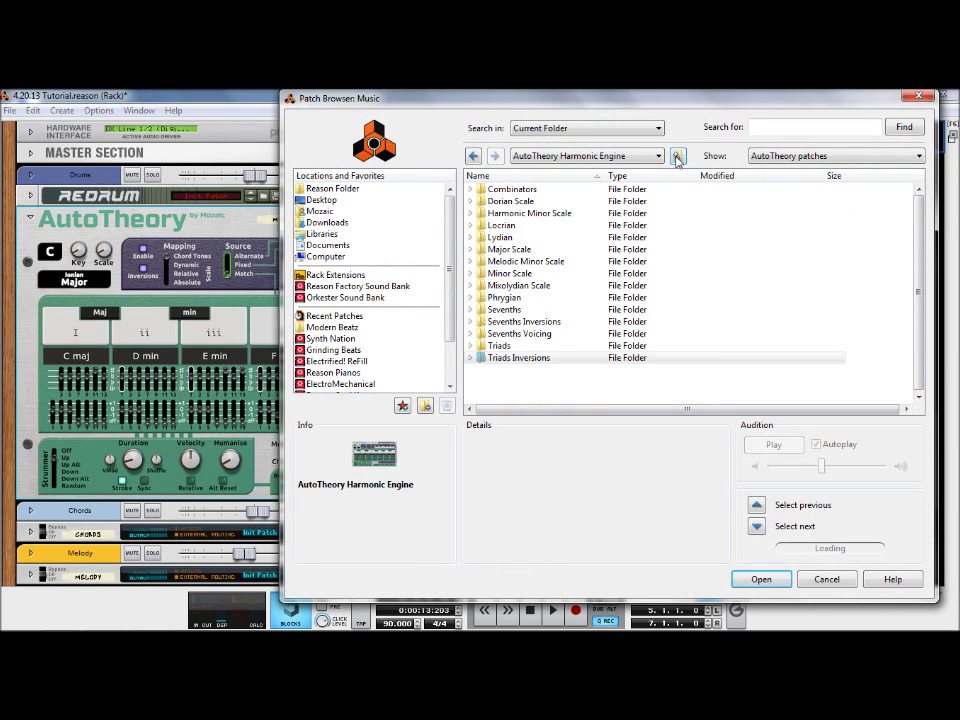